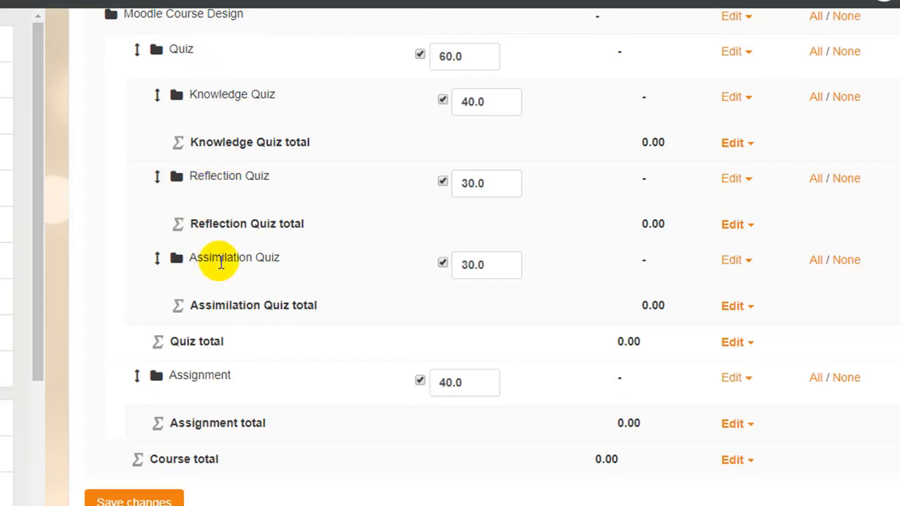
# Step: Open the Quiz category's settings from the gradebook setup and view the Aggregation options and their help
pyautogui.scroll(4, 267, 255)
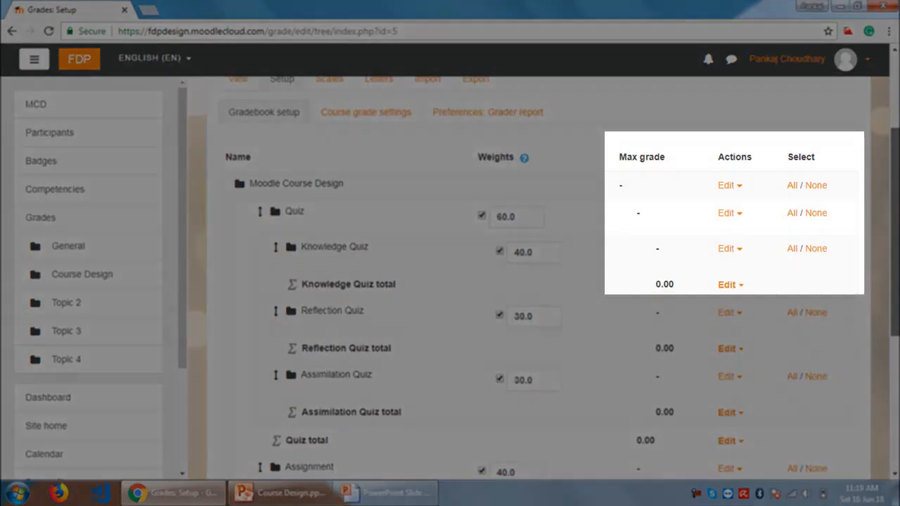
pyautogui.scroll(-1, 836, 175)
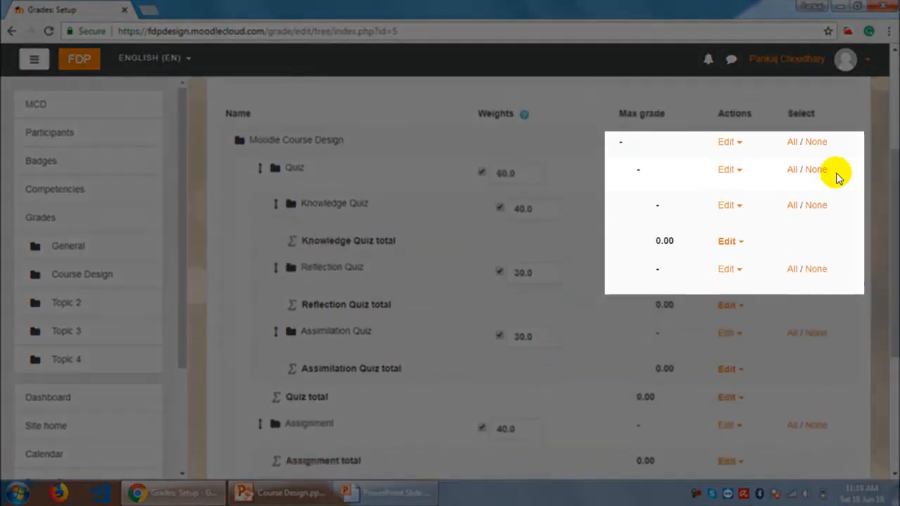
pyautogui.click(742, 173)
pyautogui.click(696, 190)
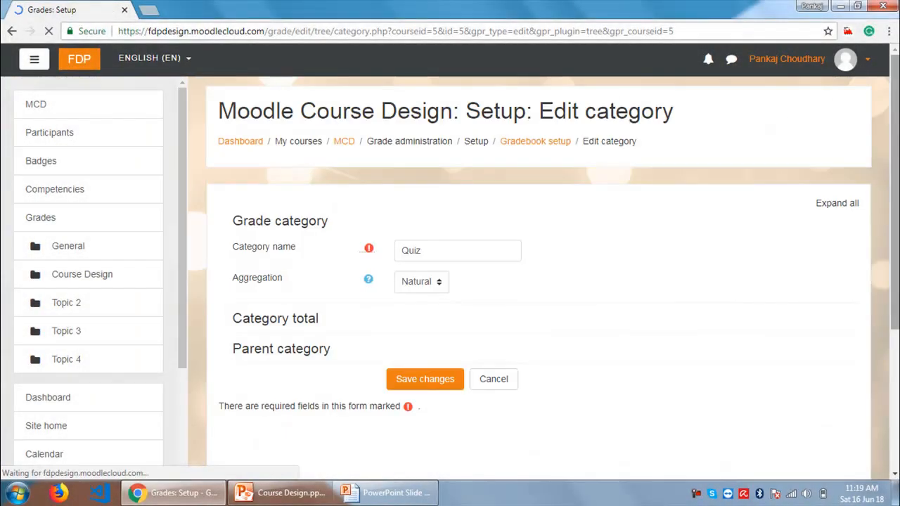
pyautogui.scroll(-1, 672, 283)
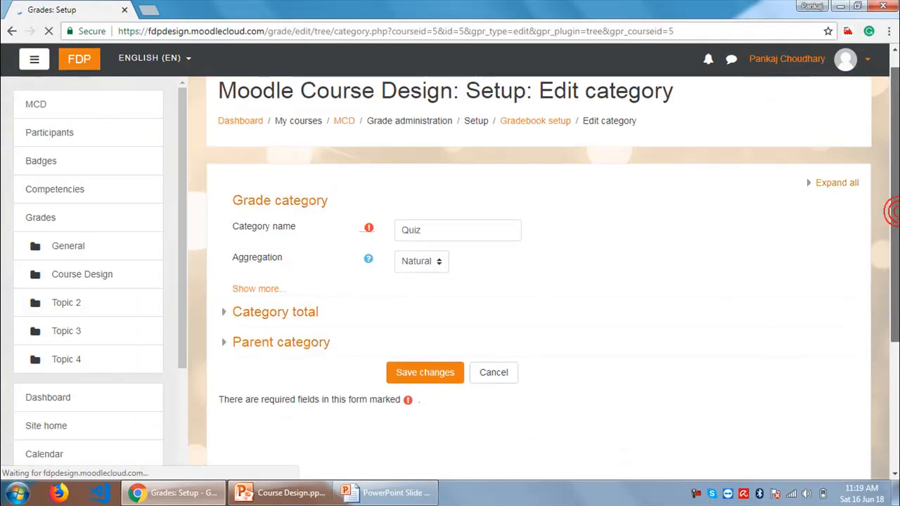
pyautogui.click(413, 244)
pyautogui.click(415, 246)
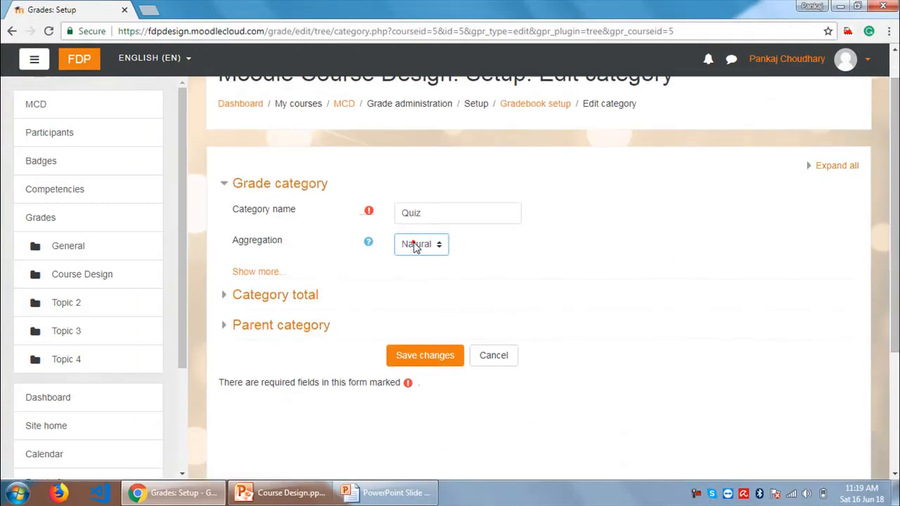
pyautogui.click(368, 241)
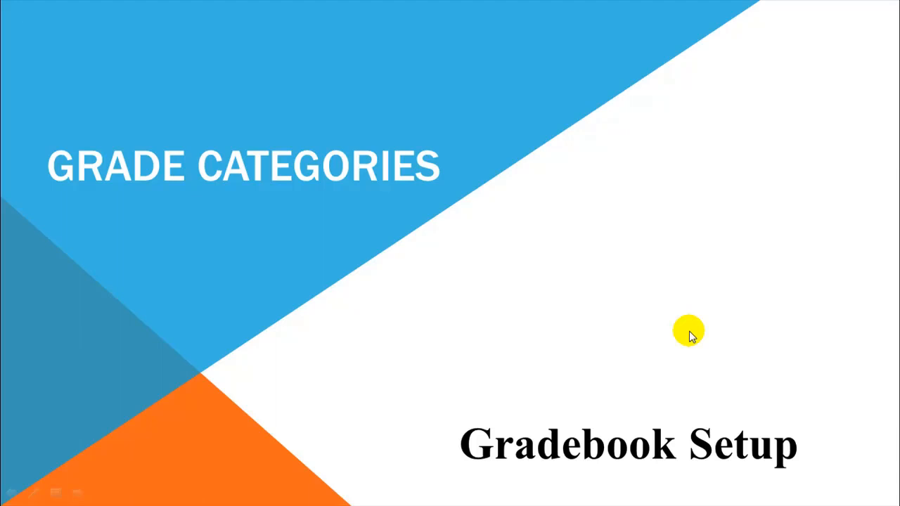
# Step: Switch to the Moodle gradebook setup and add a grade category named Exam with Moodle Course Design as its parent
pyautogui.hotkey('alt', 'Tab')
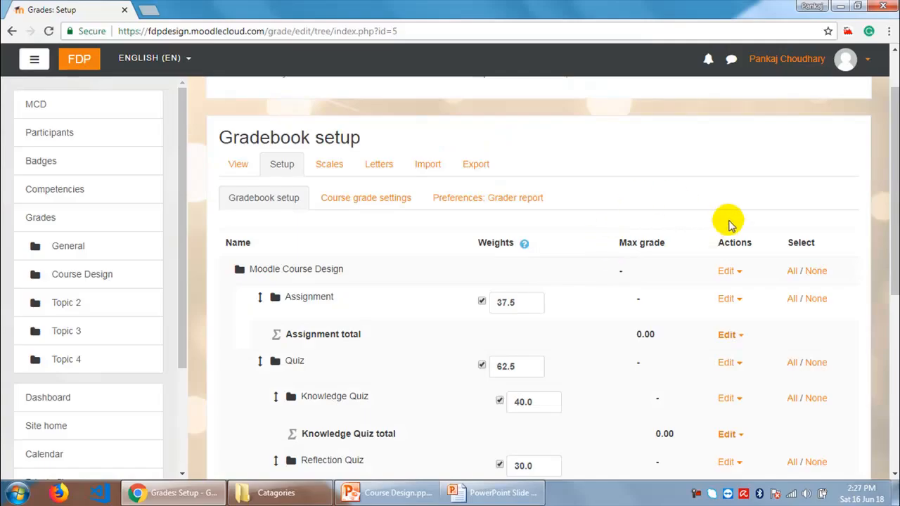
pyautogui.moveTo(896, 182); pyautogui.dragTo(871, 333)
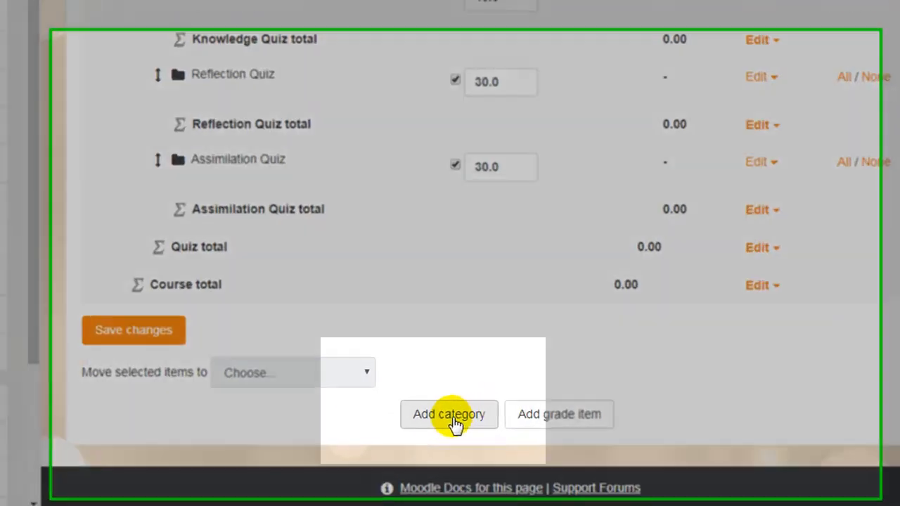
pyautogui.click(497, 408)
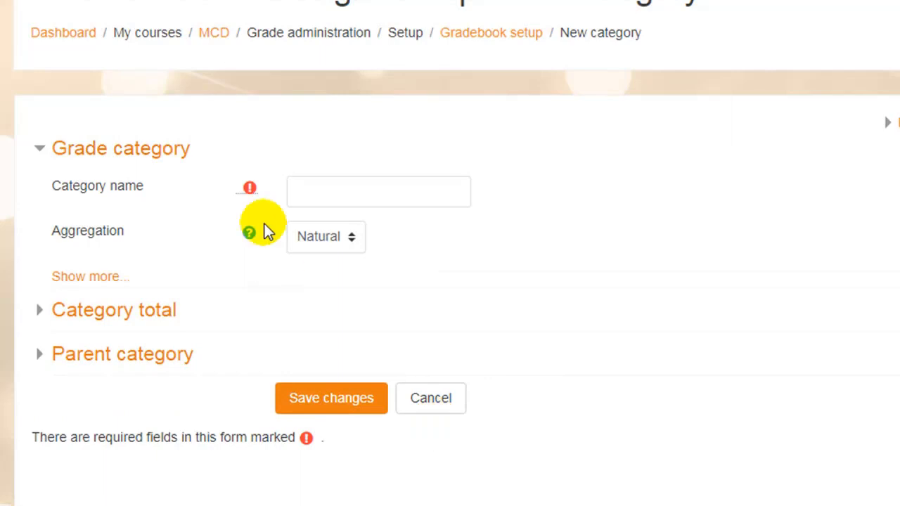
pyautogui.click(312, 190)
pyautogui.write('Exam')
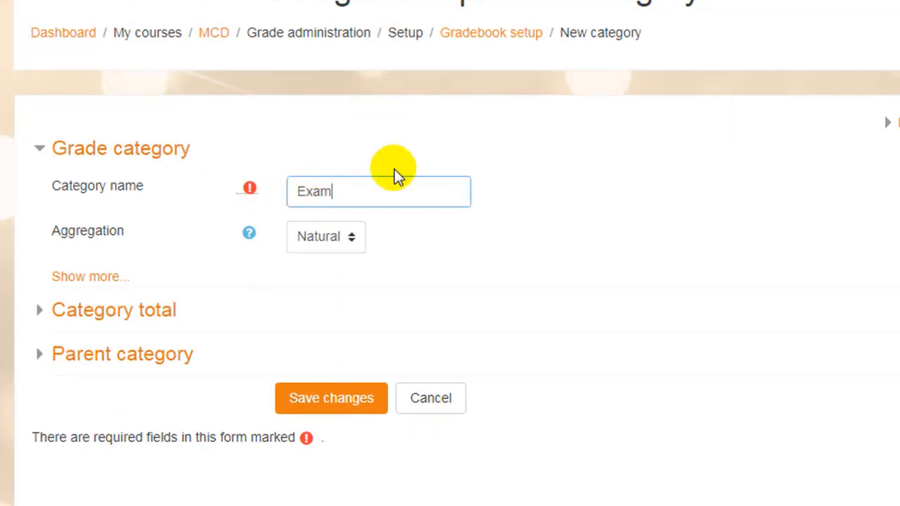
pyautogui.click(46, 358)
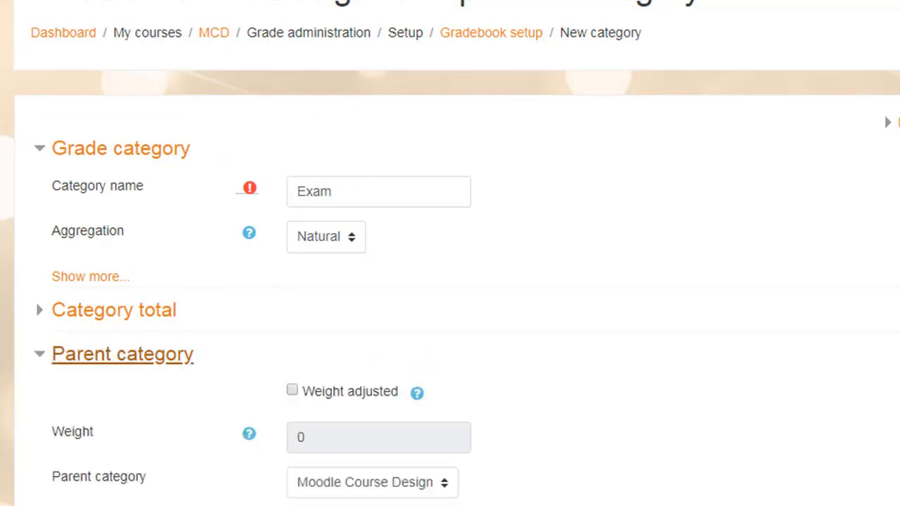
pyautogui.scroll(-3, 631, 335)
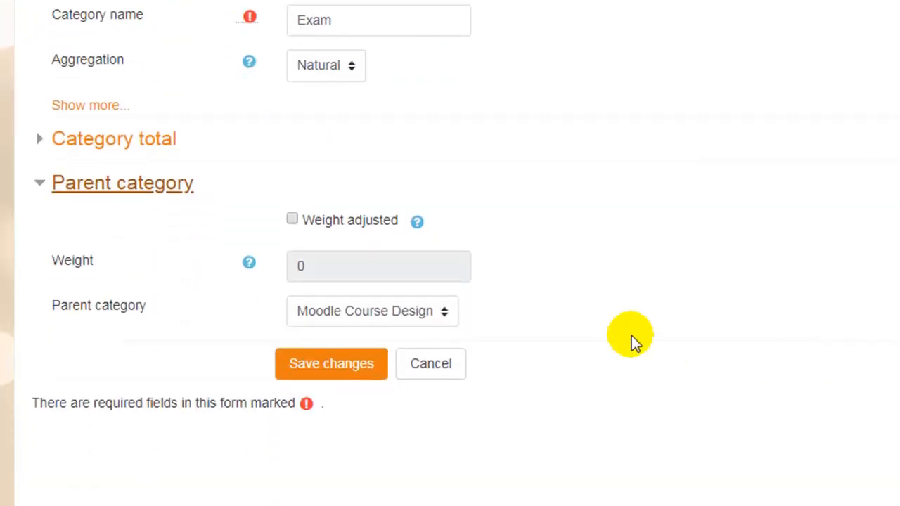
pyautogui.click(350, 368)
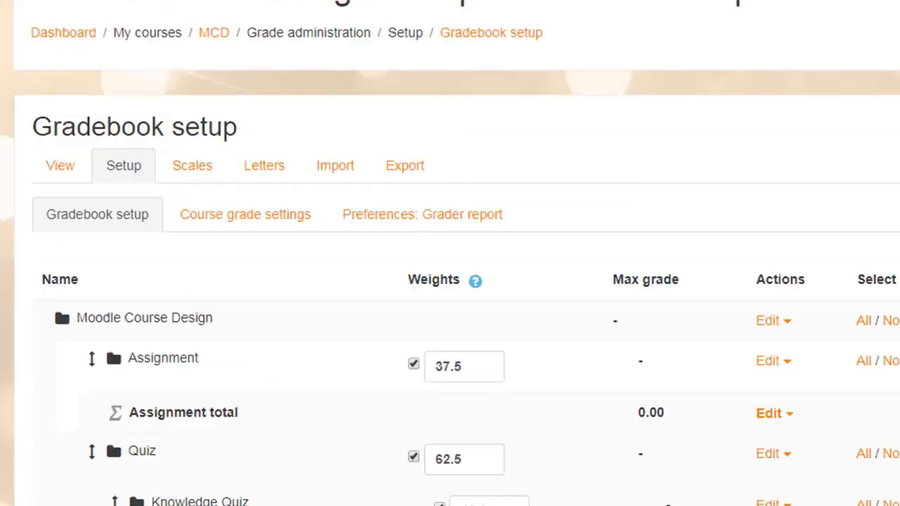
# Step: Start another new grade category and name it Mid Term Exam
pyautogui.scroll(-6, 450, 253)
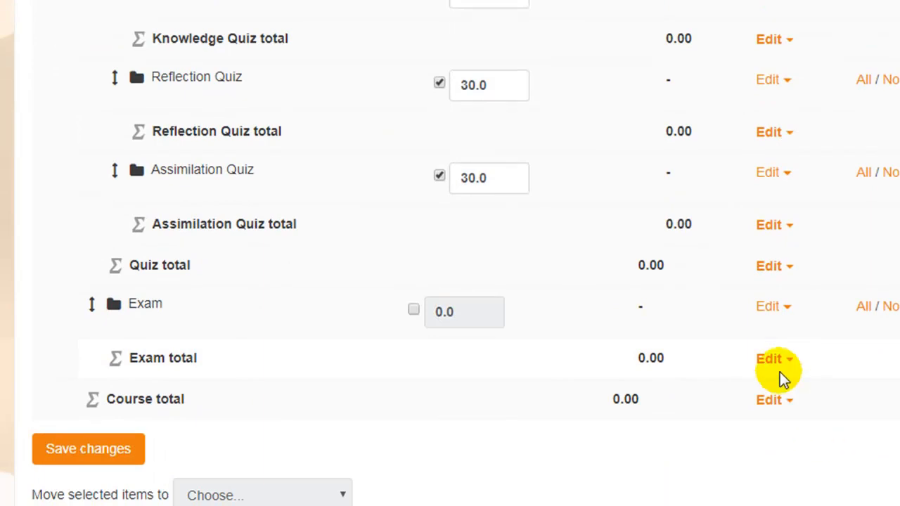
pyautogui.scroll(-3, 893, 361)
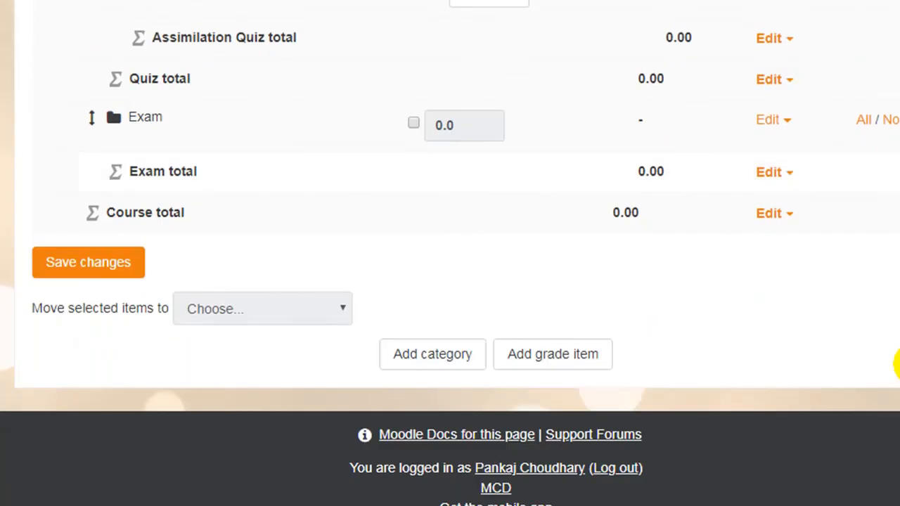
pyautogui.click(429, 352)
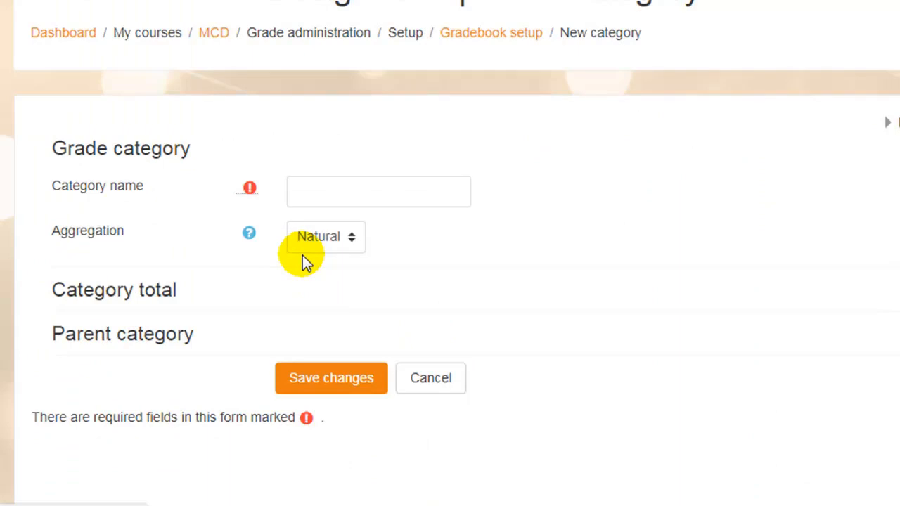
pyautogui.click(325, 193)
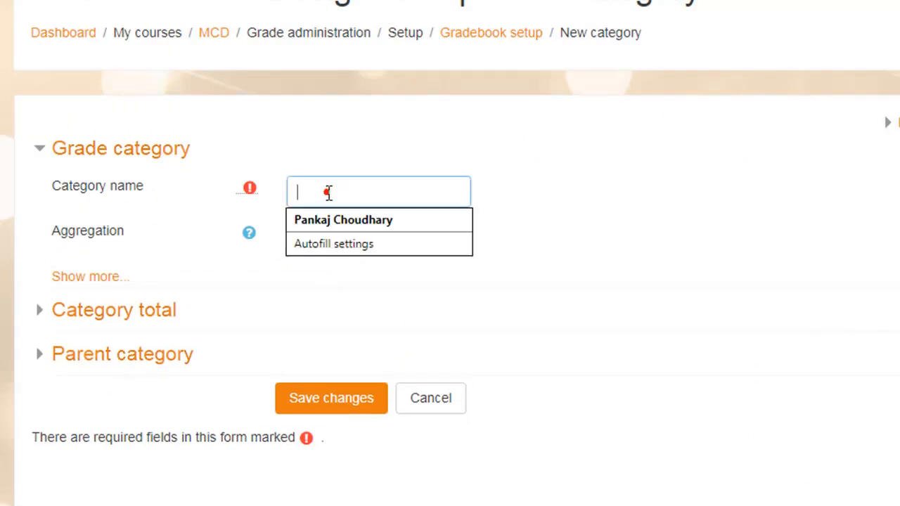
pyautogui.write('Midd')
pyautogui.press('BackSpace')
pyautogui.write('Term Exam')
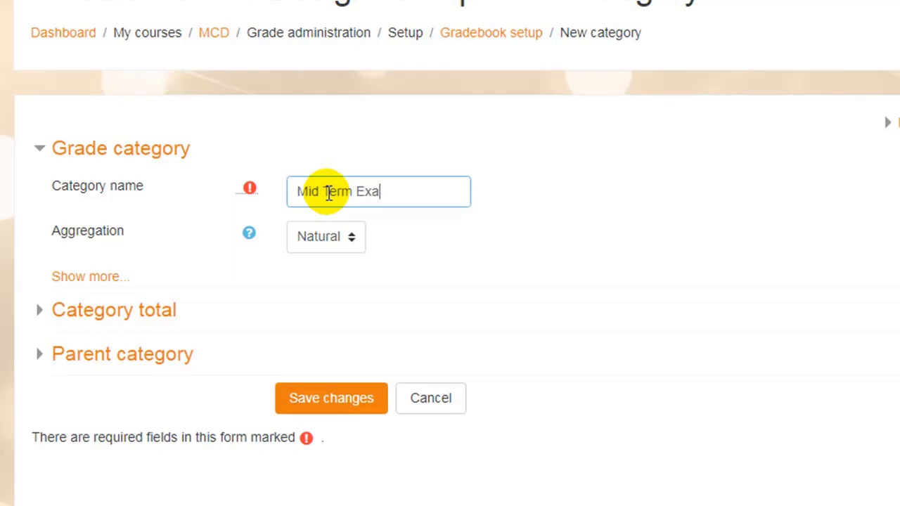
# Step: Set Exam as the parent category of Mid Term Exam and save the new category
pyautogui.click(88, 355)
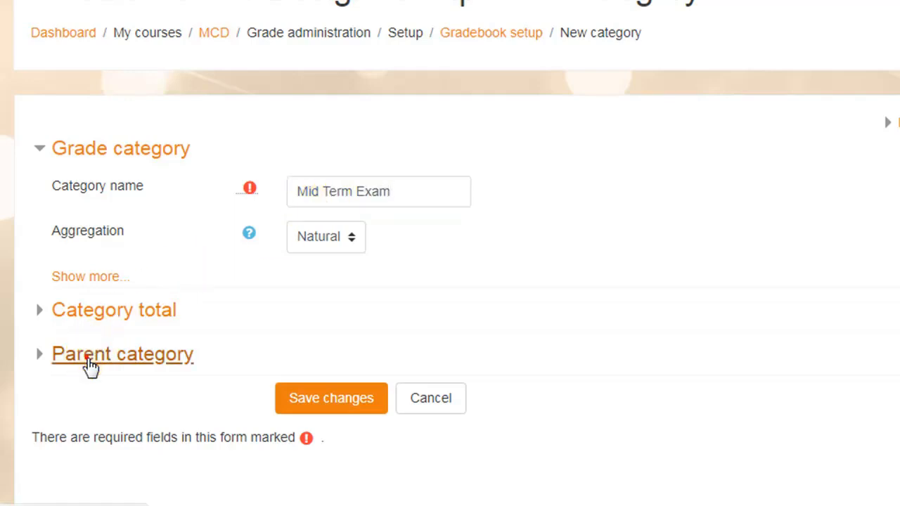
pyautogui.scroll(-2, 830, 314)
pyautogui.scroll(-3, 450, 253)
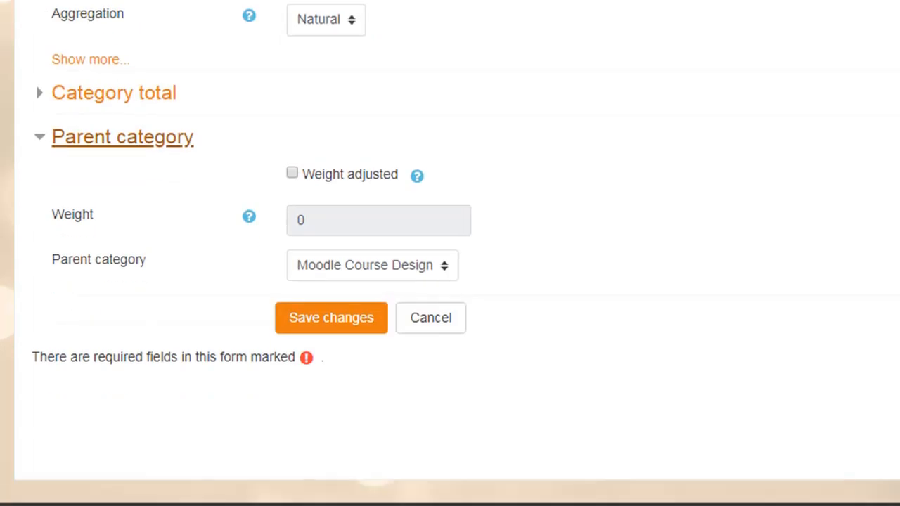
pyautogui.click(413, 270)
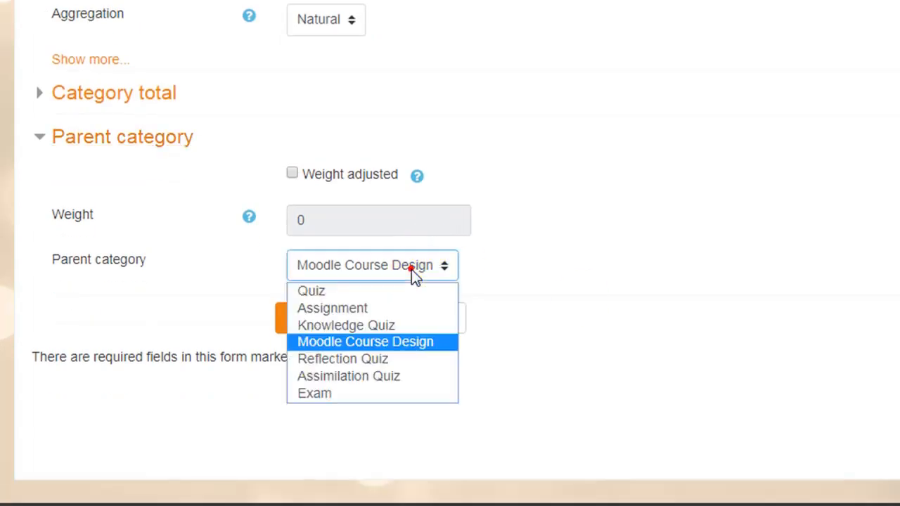
pyautogui.click(349, 396)
pyautogui.click(381, 329)
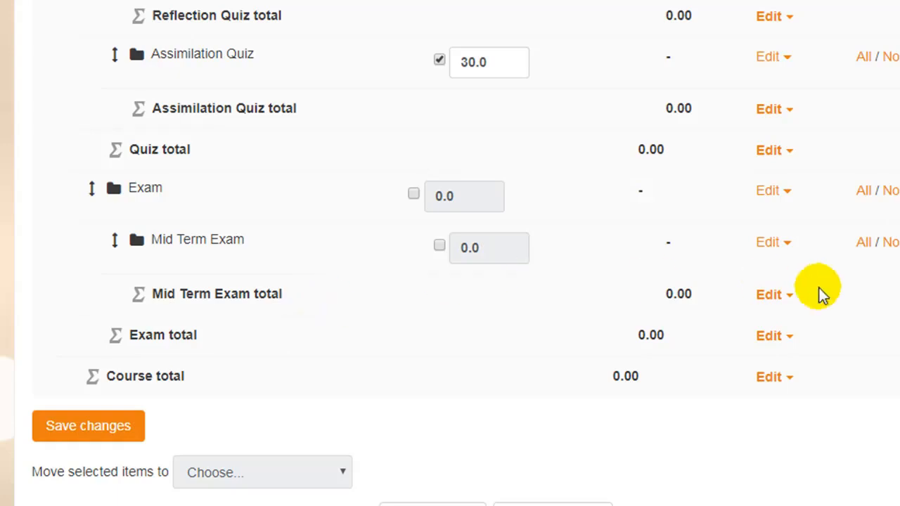
# Step: Start a new grade item named First Mid Term Exam with a maximum grade of 20
pyautogui.scroll(-1, 450, 254)
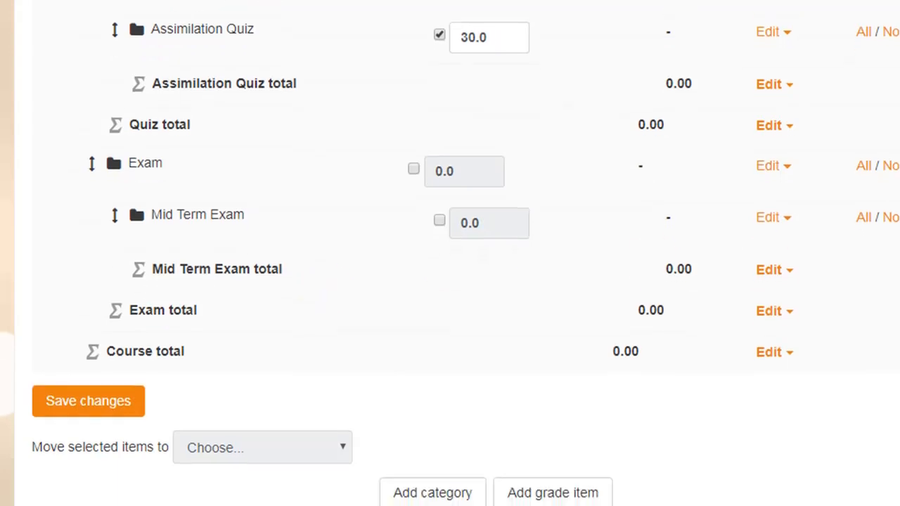
pyautogui.scroll(-3, 450, 253)
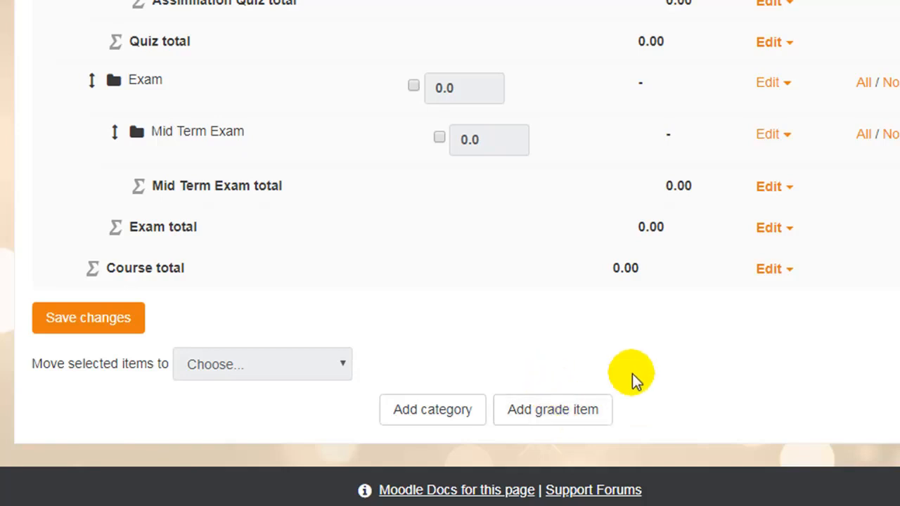
pyautogui.click(580, 419)
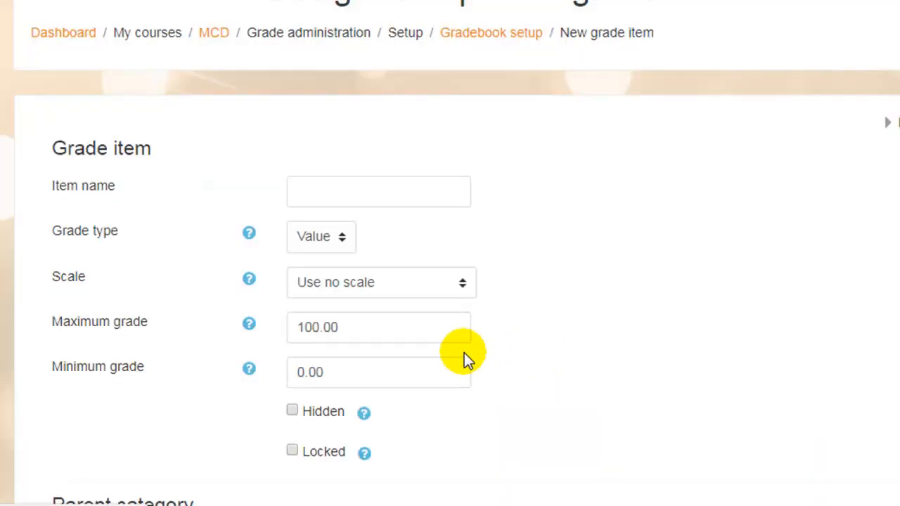
pyautogui.click(394, 191)
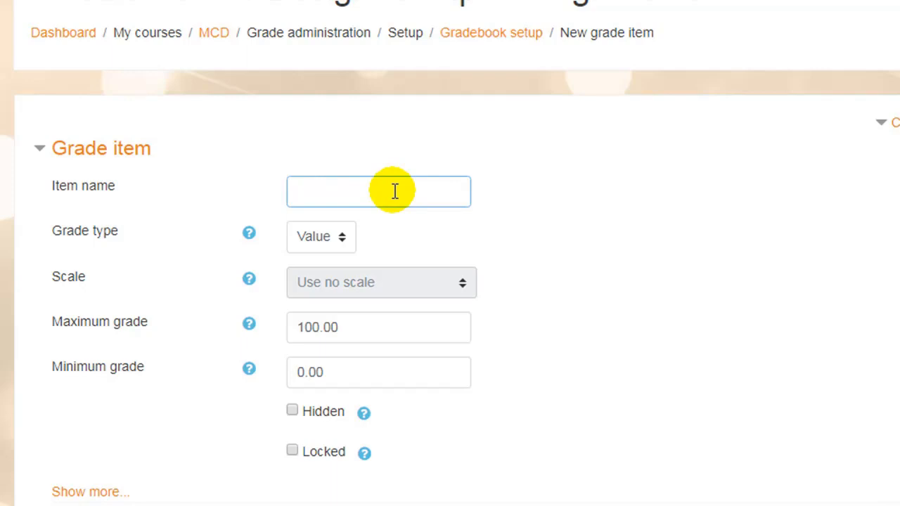
pyautogui.write('First')
pyautogui.write('Mide')
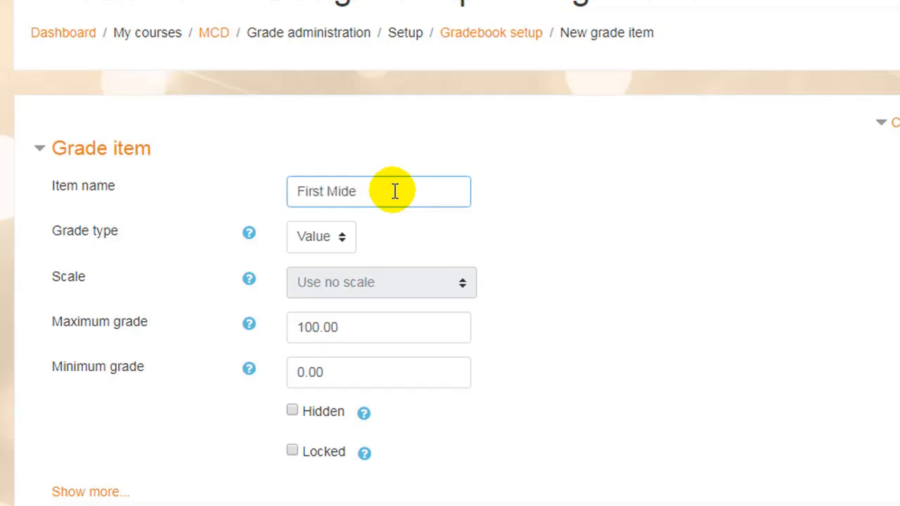
pyautogui.press('BackSpace')
pyautogui.write(' Term Exam')
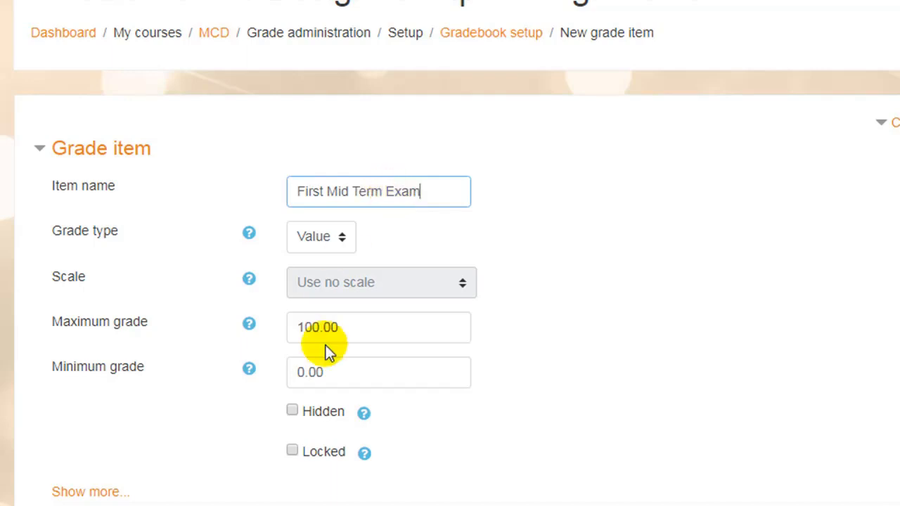
pyautogui.moveTo(343, 331); pyautogui.dragTo(265, 328)
pyautogui.write('20')
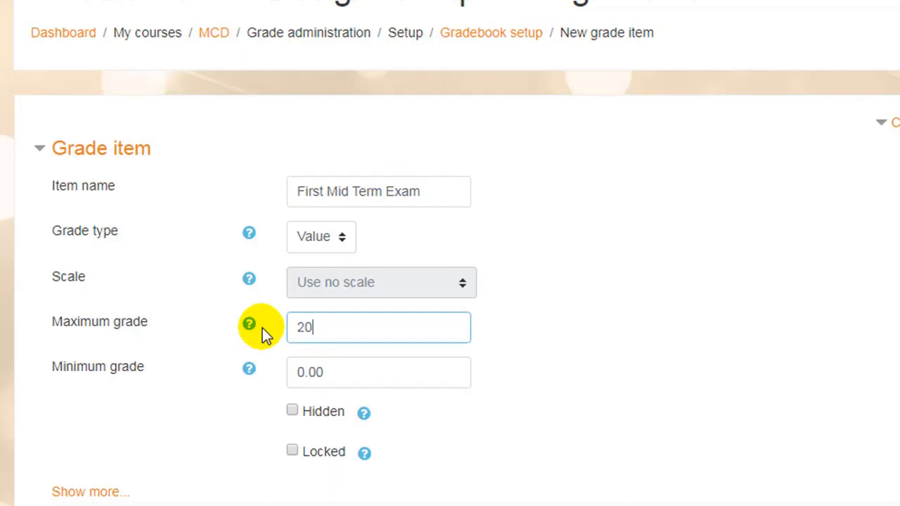
# Step: Assign the new grade item to the Mid Term Exam grade category and save it
pyautogui.scroll(-5, 450, 281)
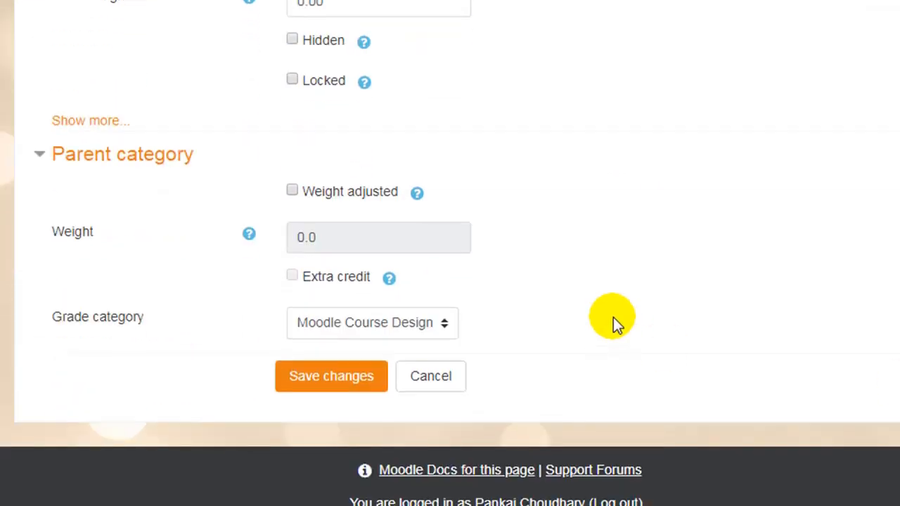
pyautogui.click(323, 323)
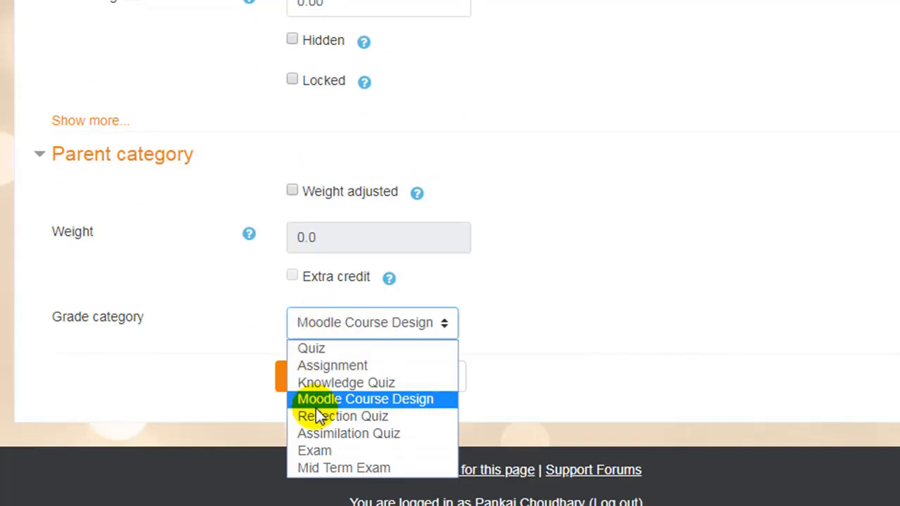
pyautogui.click(336, 469)
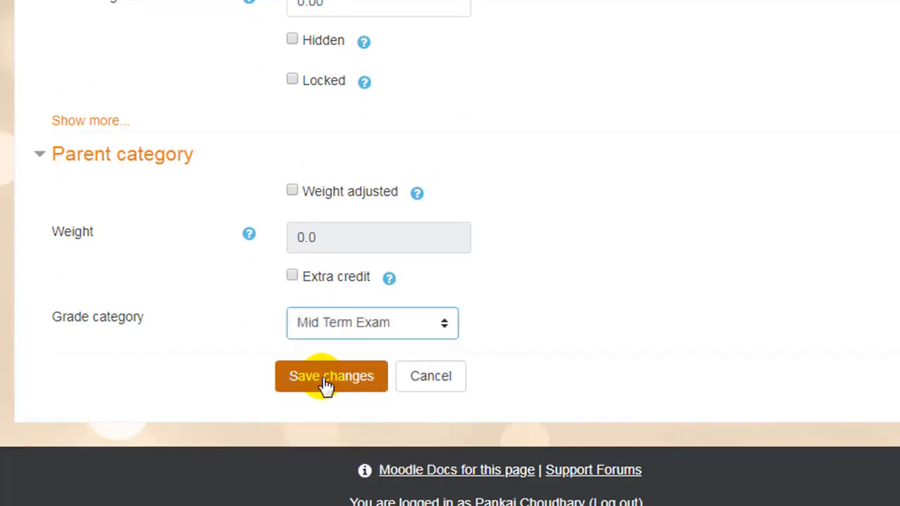
pyautogui.click(327, 381)
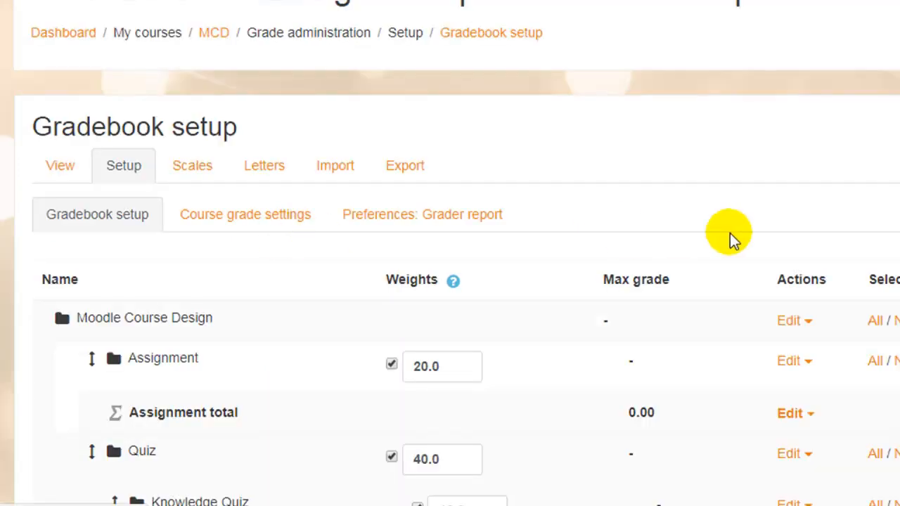
# Step: Review the gradebook setup, view the Exam columns in the grader report, and open the First Mid Term Exam item for editing
pyautogui.scroll(-10, 727, 237)
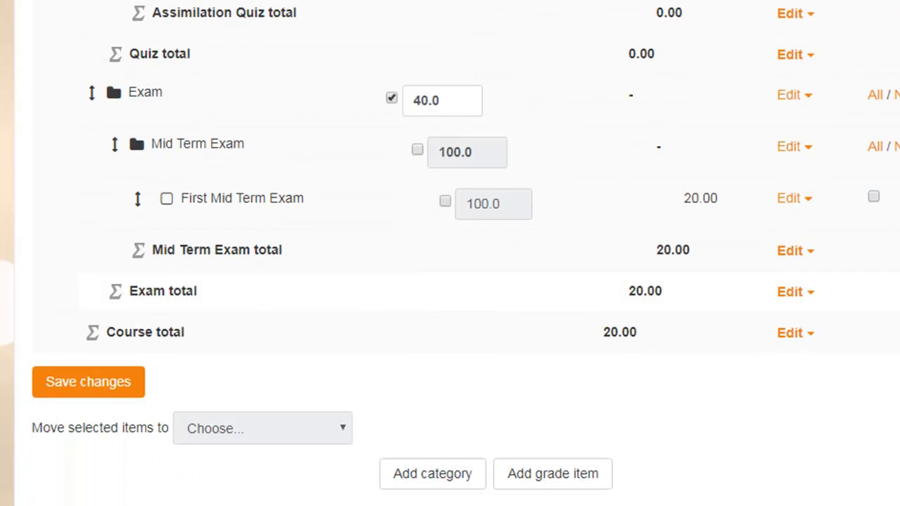
pyautogui.scroll(8, 450, 254)
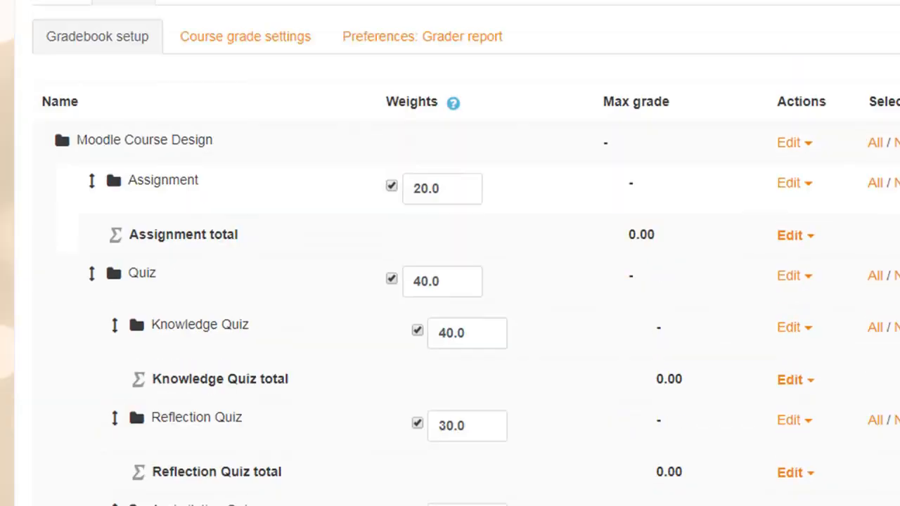
pyautogui.scroll(3, 450, 253)
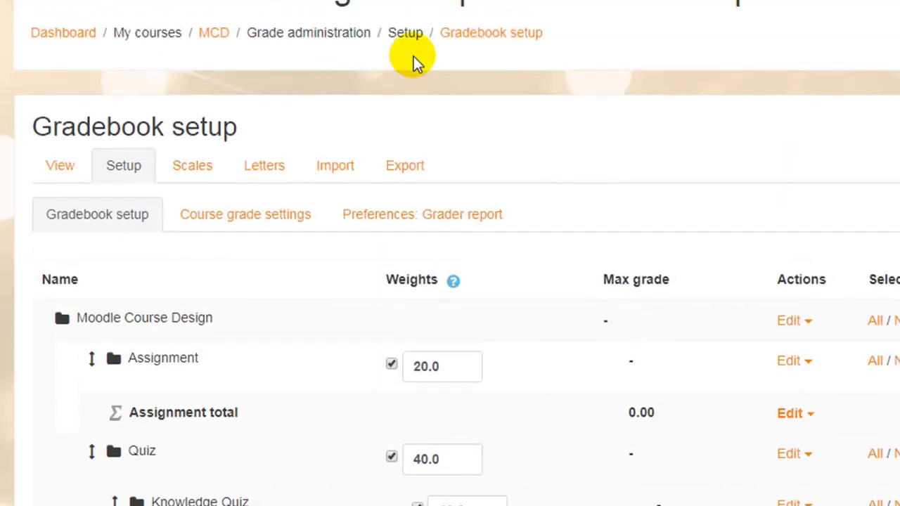
pyautogui.click(68, 167)
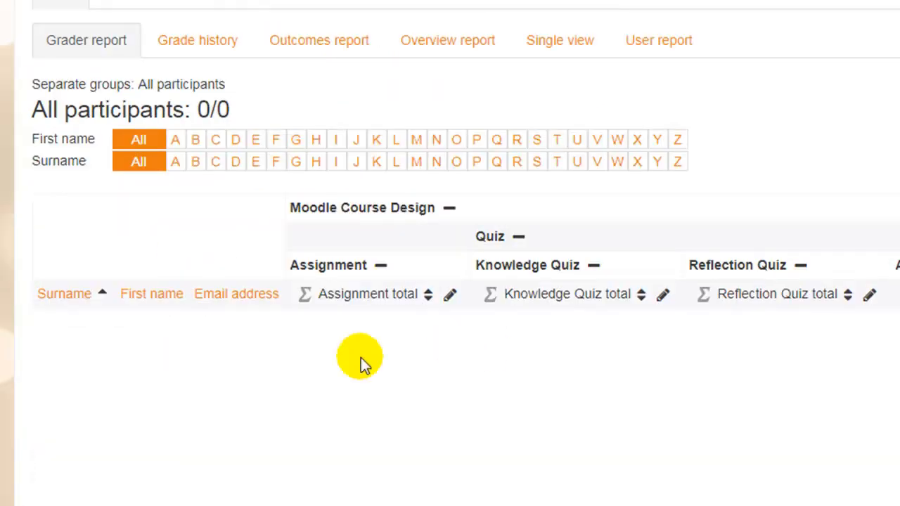
pyautogui.moveTo(293, 505); pyautogui.dragTo(814, 488)
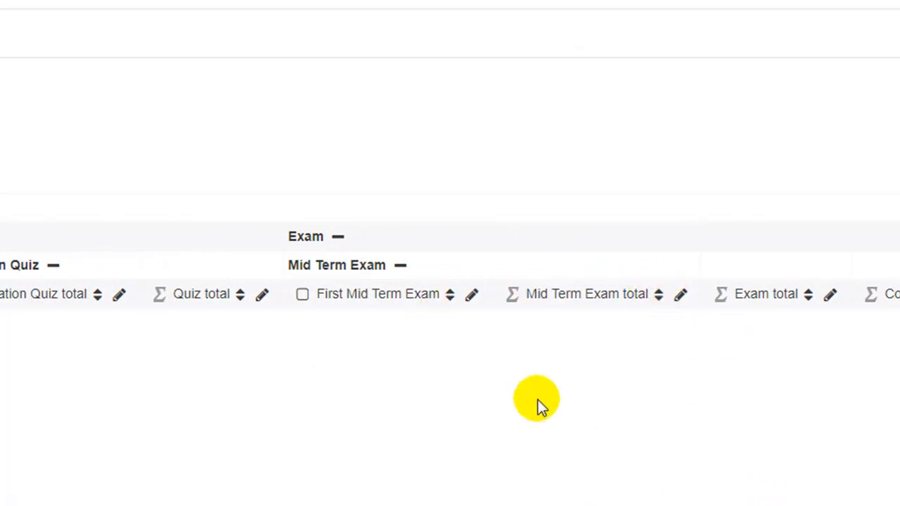
pyautogui.click(473, 295)
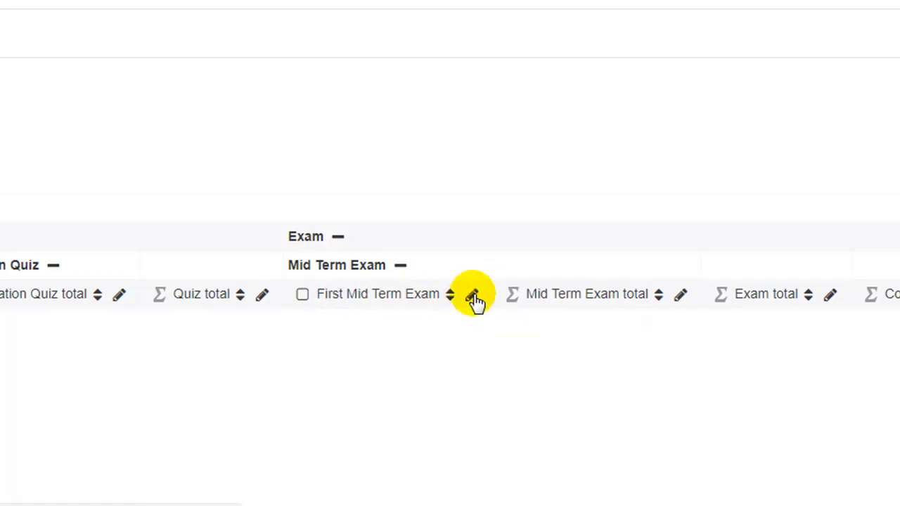